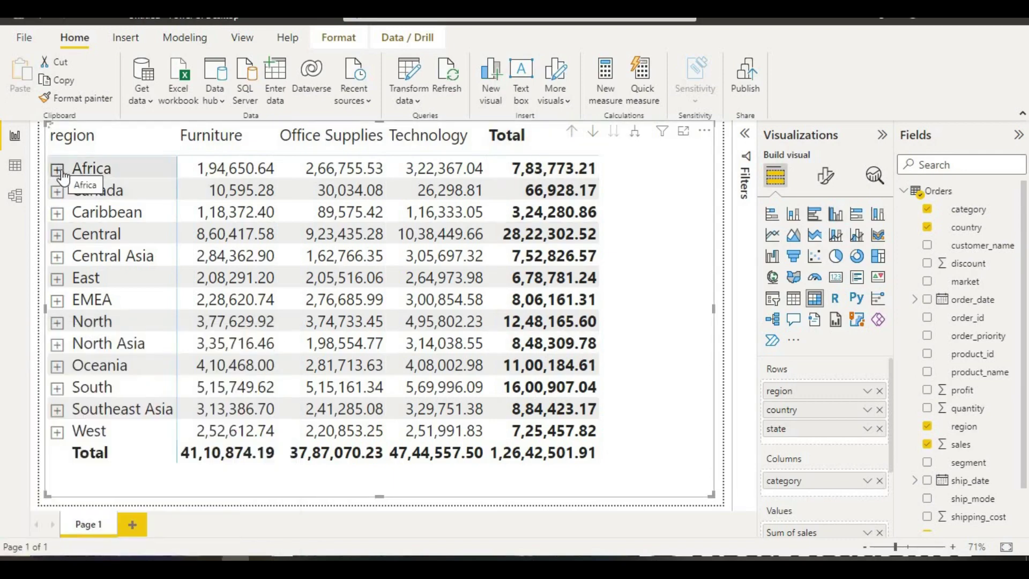
# Expand and collapse Africa, then expand Canada to its country row, briefly showing its provinces.
pyautogui.click(57, 169)
pyautogui.click(58, 171)
pyautogui.click(58, 192)
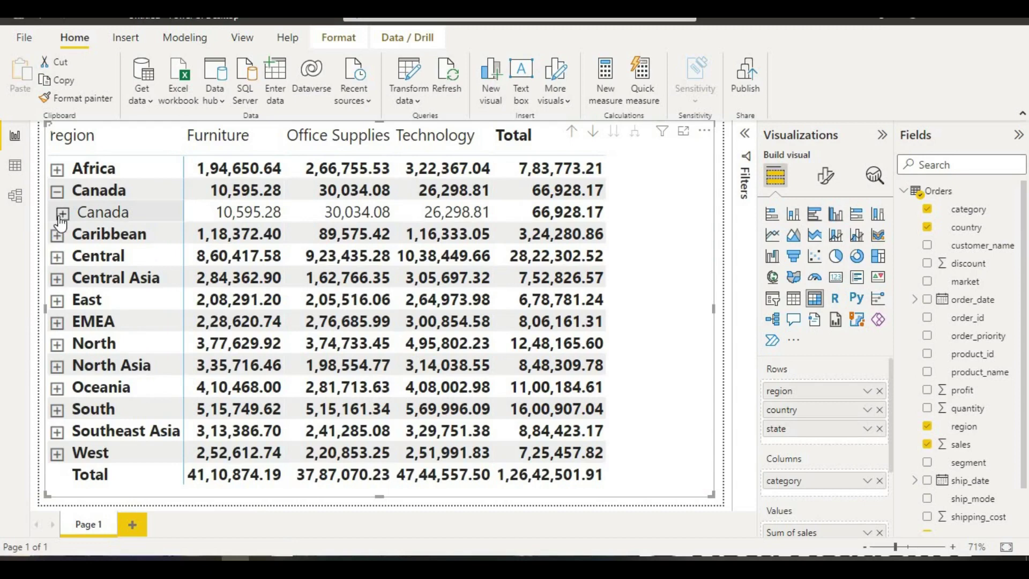
pyautogui.click(62, 214)
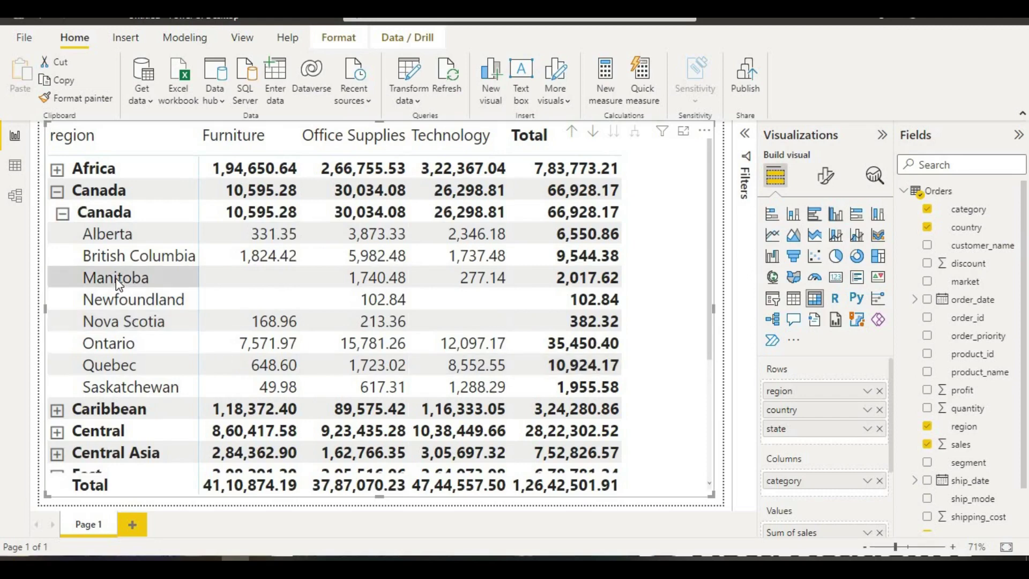
pyautogui.click(61, 217)
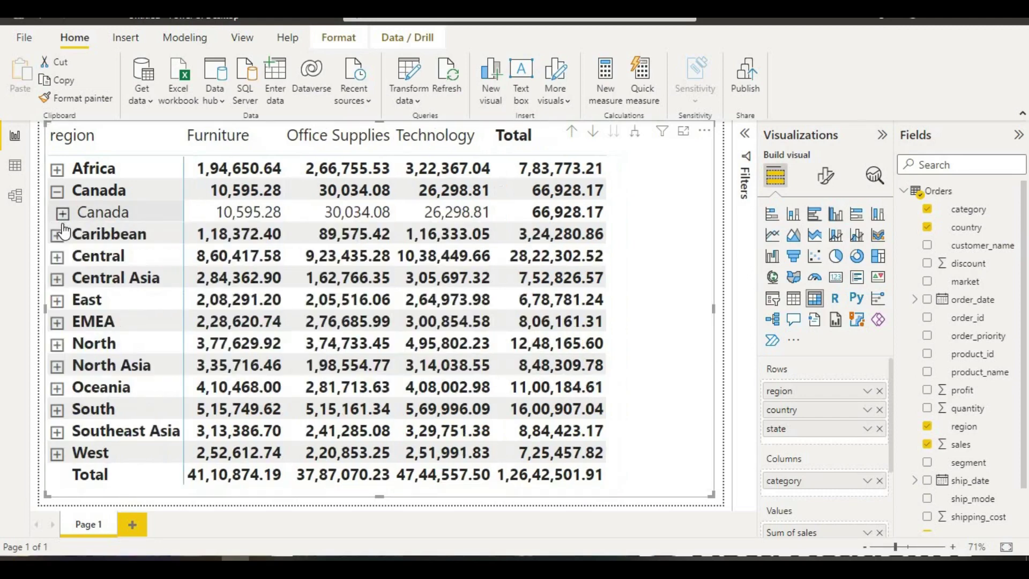
# Change the sales column's data type to Whole number and confirm the change.
pyautogui.click(970, 450)
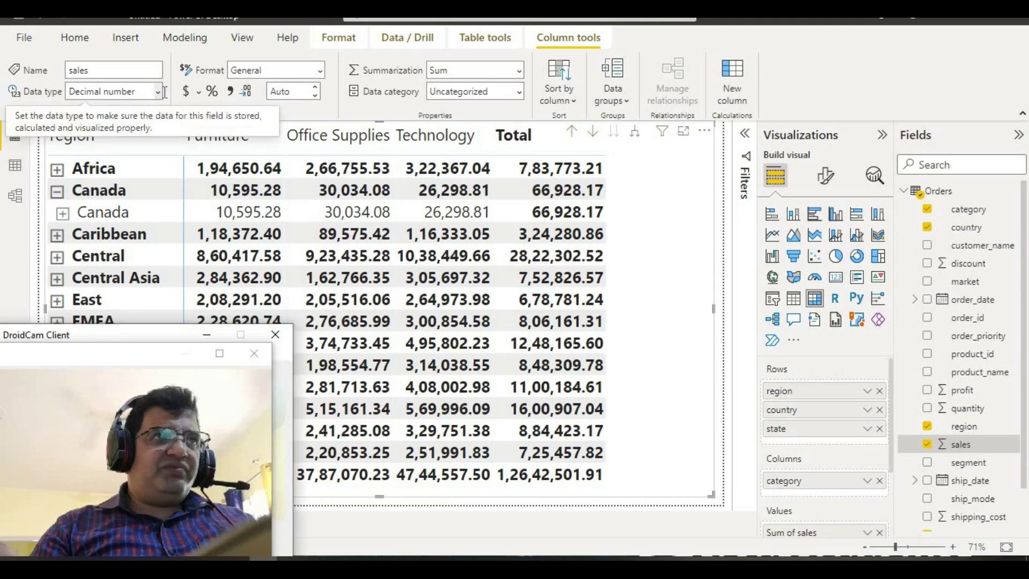
pyautogui.click(158, 91)
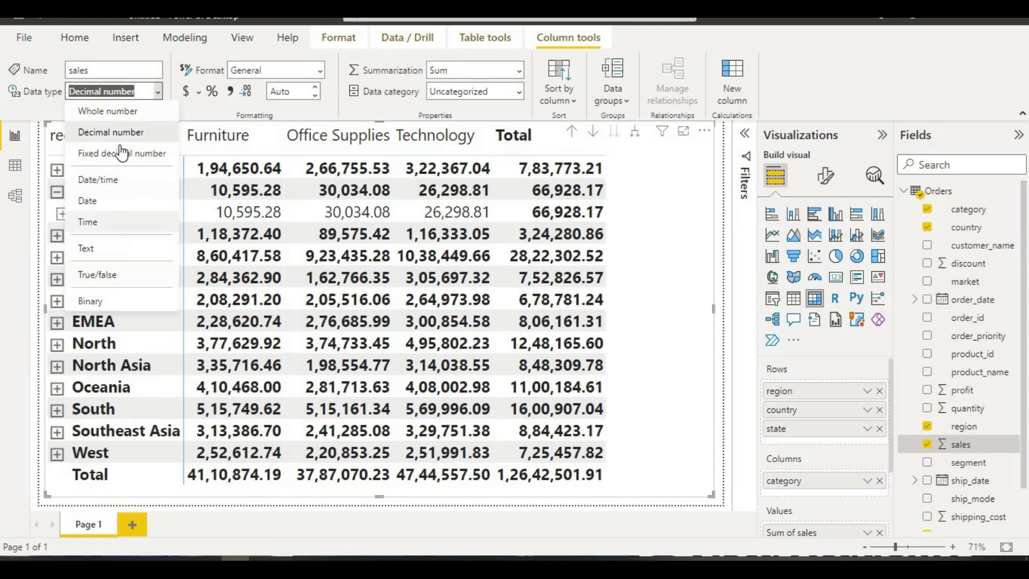
pyautogui.click(108, 111)
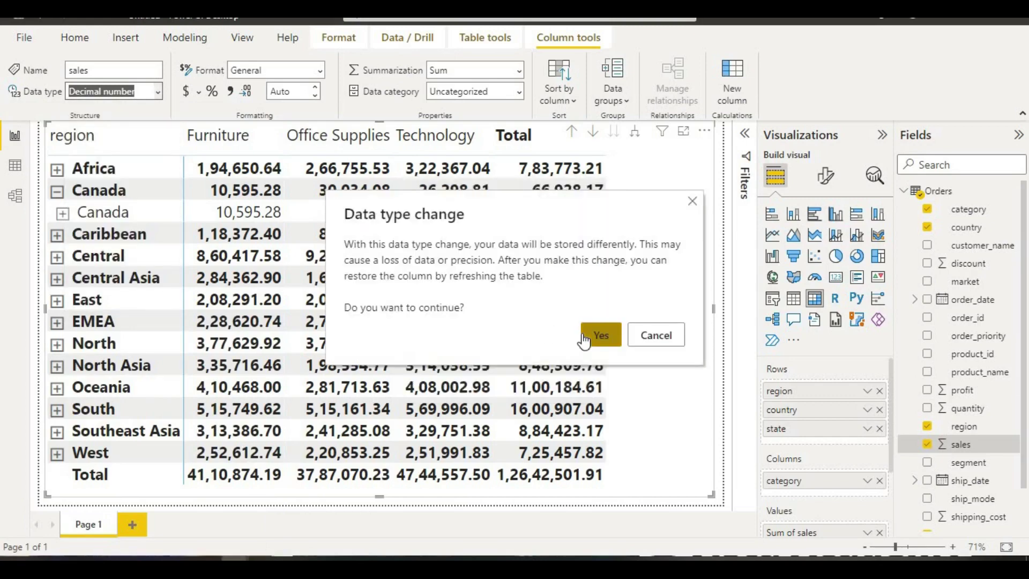
pyautogui.click(584, 337)
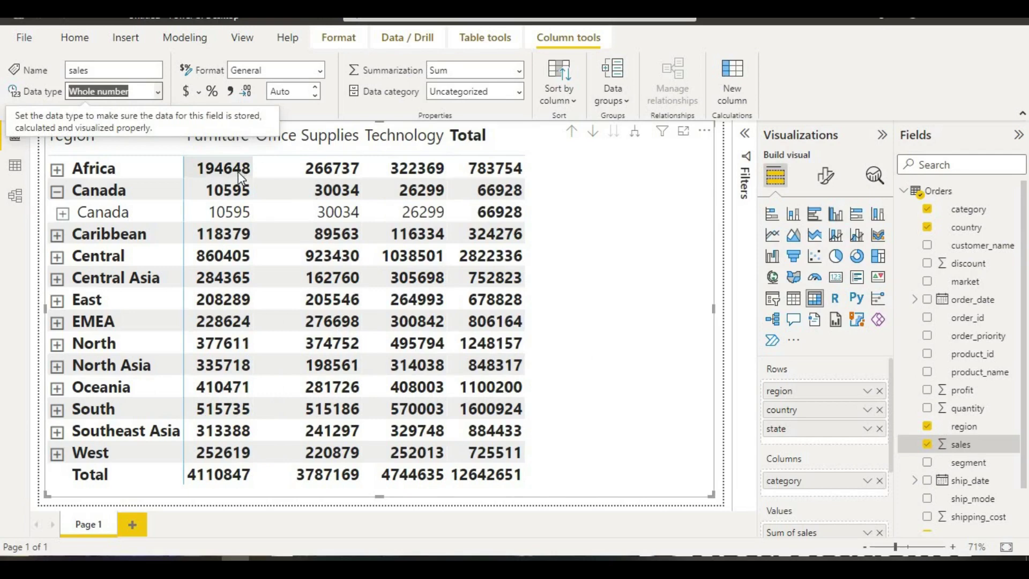
# Return focus to the report canvas, away from the sales data type setting.
pyautogui.click(599, 192)
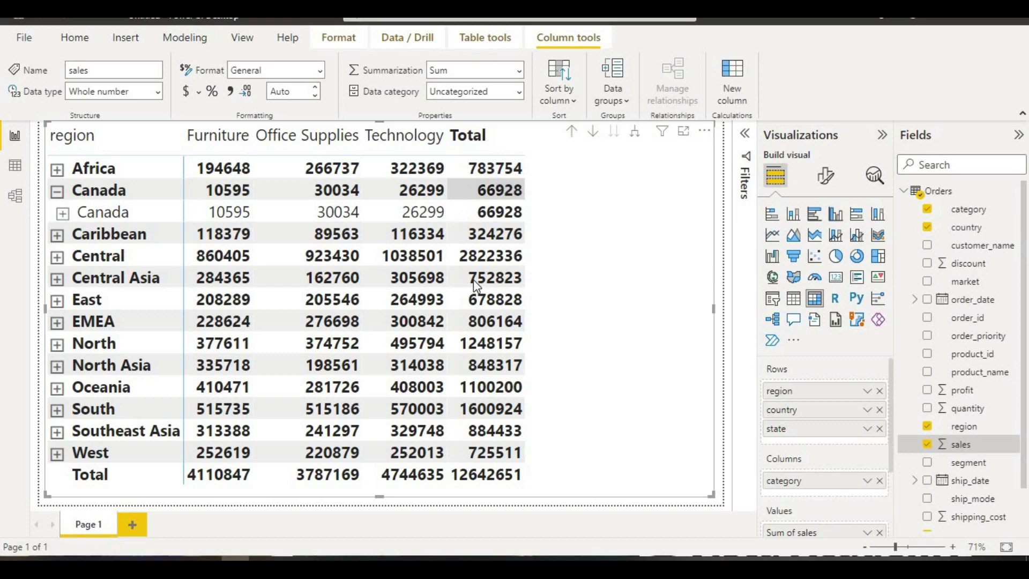
# In the matrix's Format visual pane, expand Specific column down to the Values display units option.
pyautogui.click(825, 177)
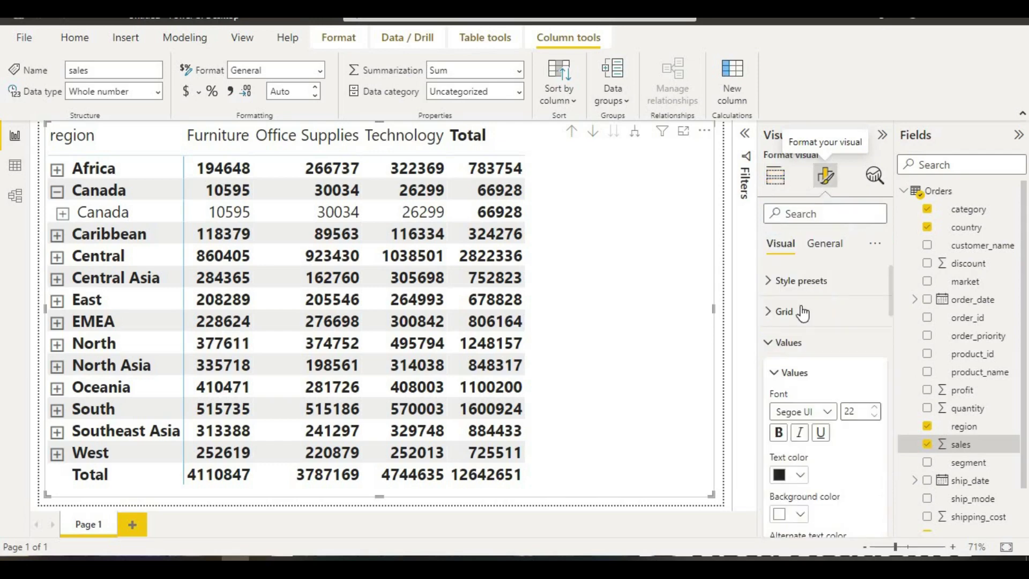
pyautogui.scroll(-1, 792, 365)
pyautogui.scroll(-5, 792, 364)
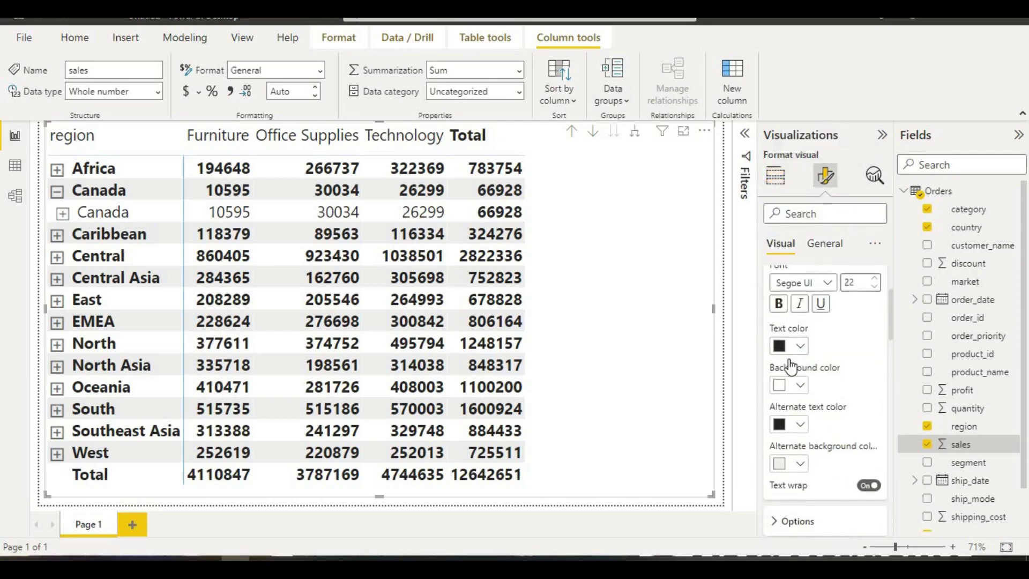
pyautogui.scroll(-4, 792, 366)
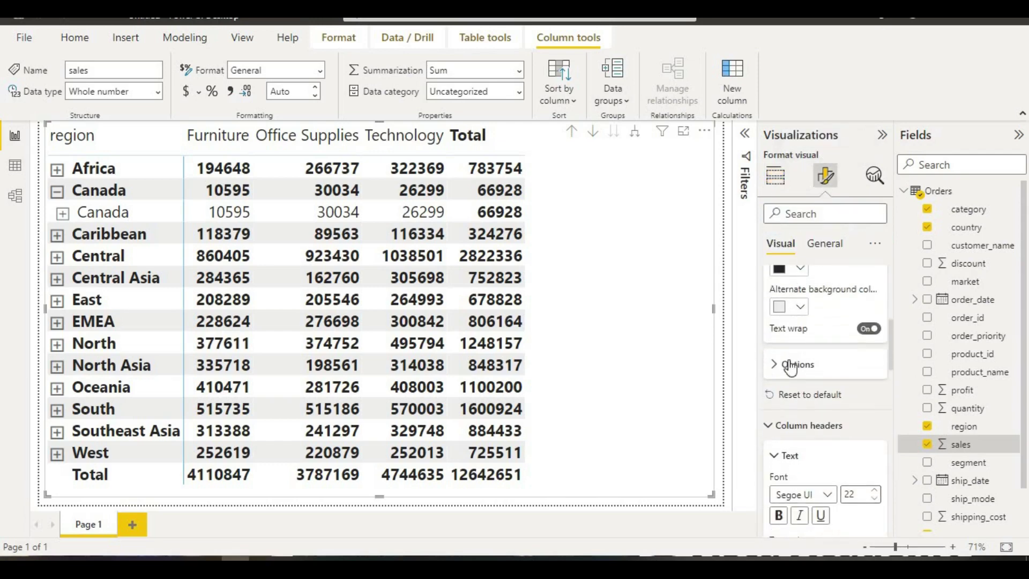
pyautogui.scroll(-6, 792, 366)
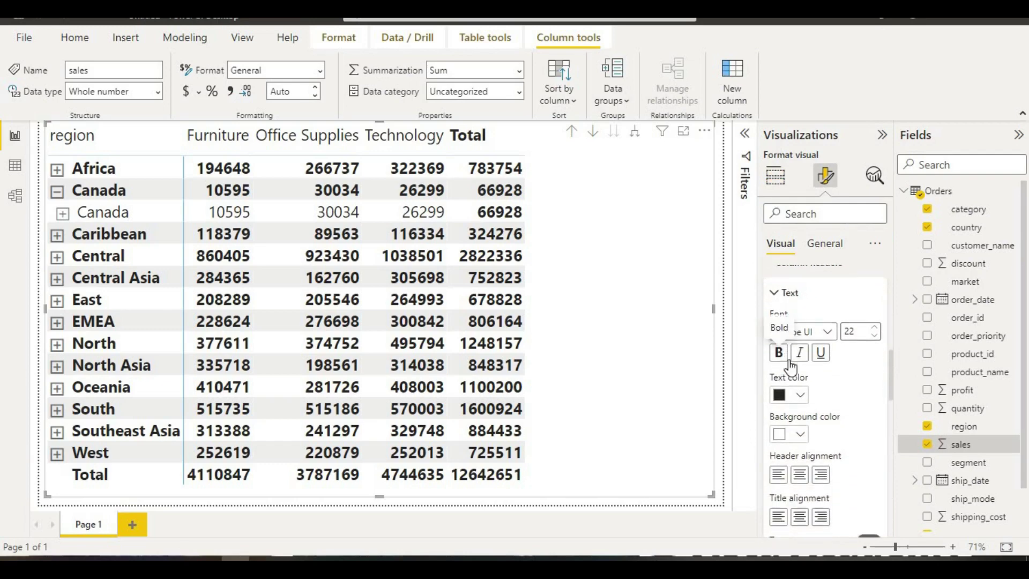
pyautogui.scroll(-5, 791, 367)
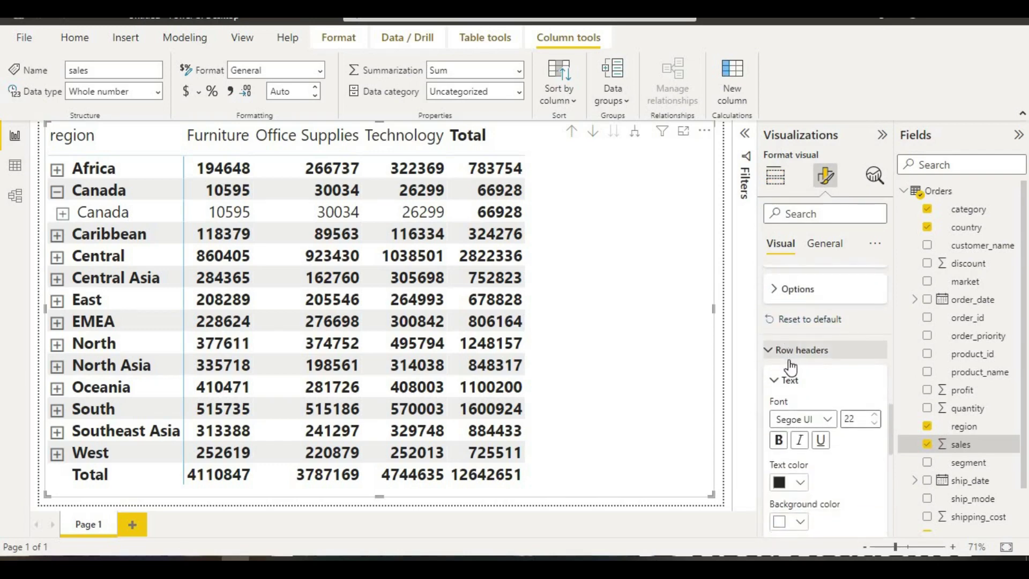
pyautogui.scroll(-5, 791, 367)
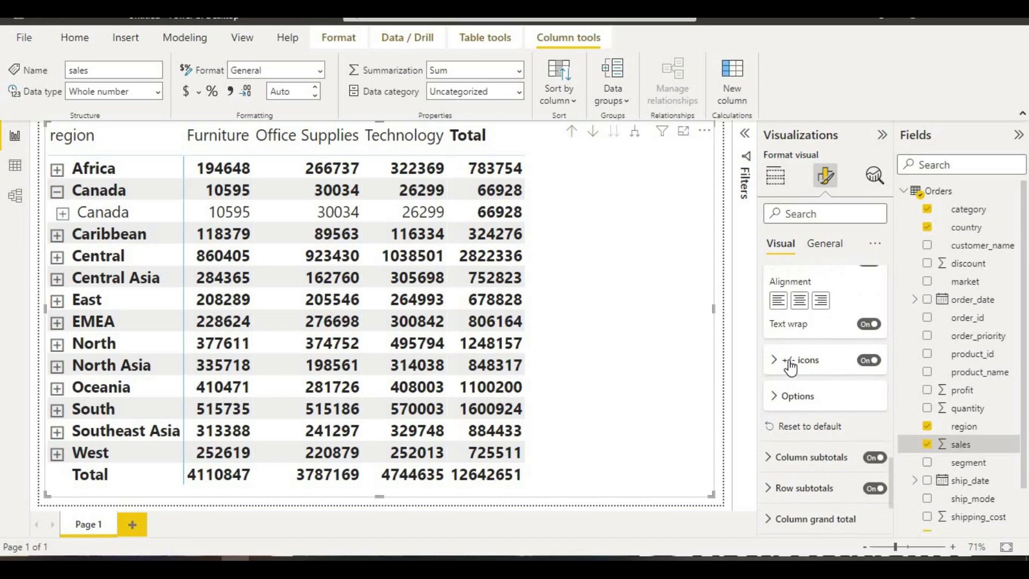
pyautogui.scroll(-1, 789, 368)
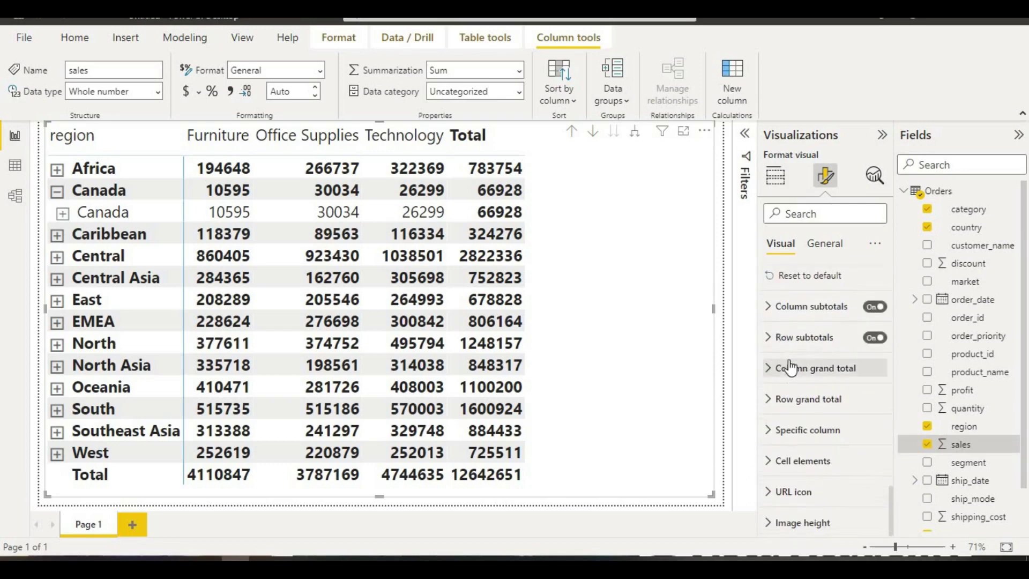
pyautogui.click(785, 429)
pyautogui.scroll(-4, 786, 429)
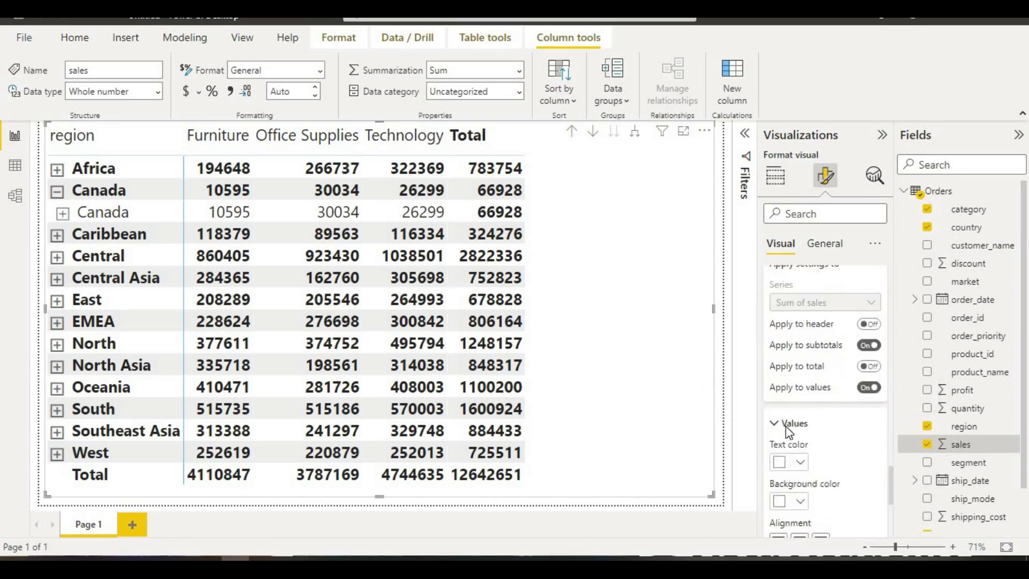
pyautogui.scroll(-6, 787, 429)
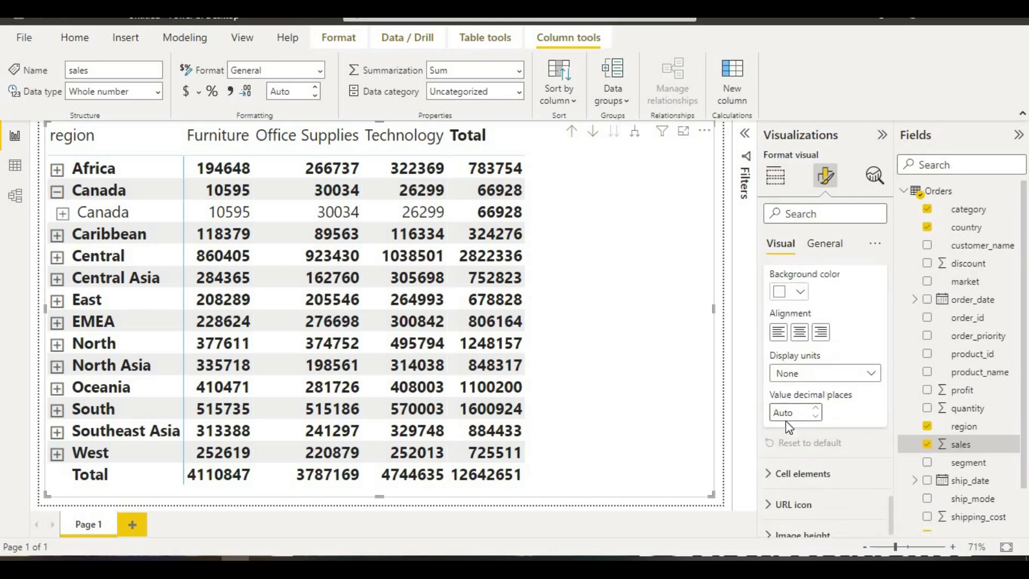
# Set Sum of sales display units to Thousands after trying Millions and Billions, keeping Auto decimals.
pyautogui.click(810, 372)
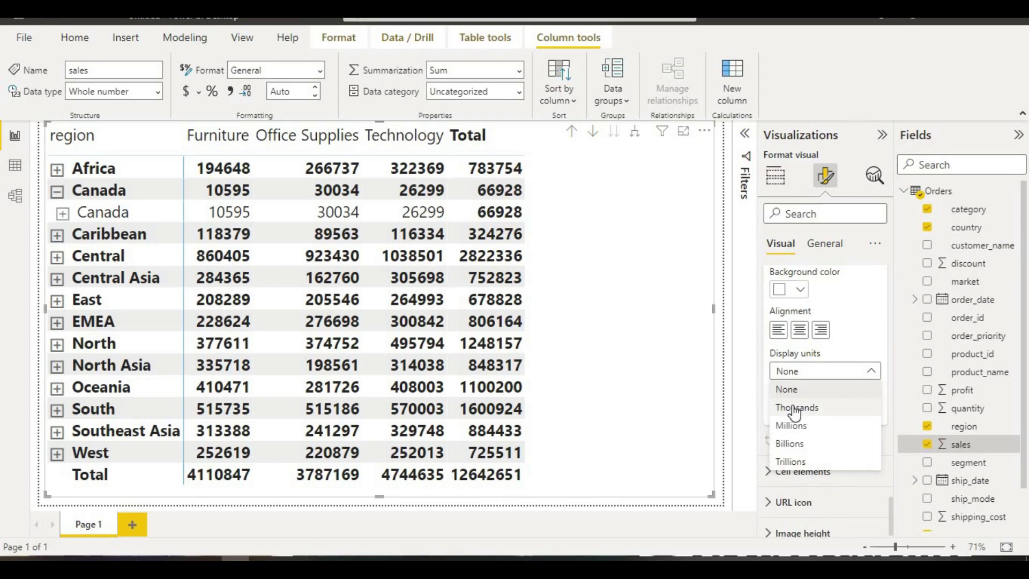
pyautogui.press('Escape')
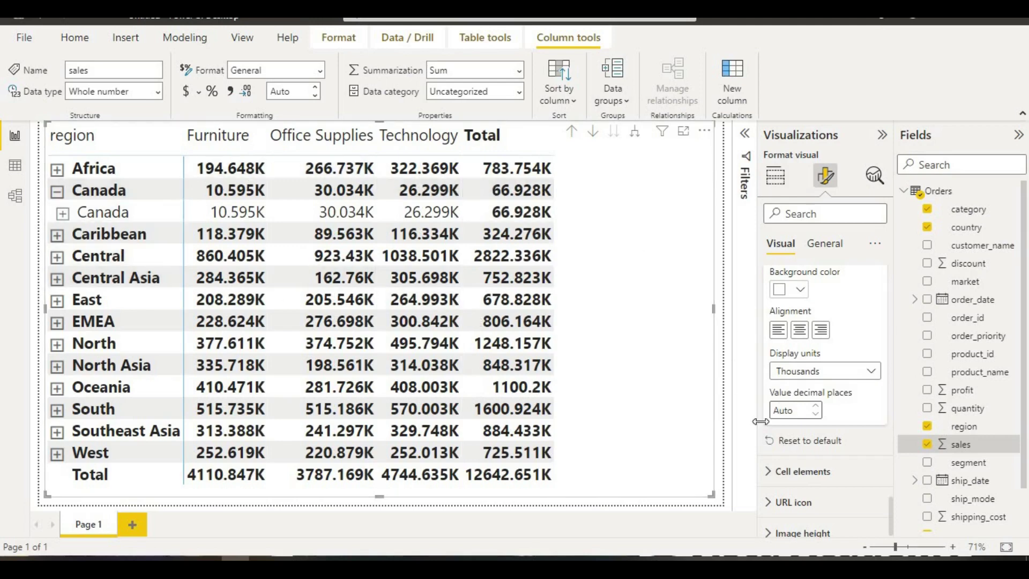
pyautogui.click(870, 373)
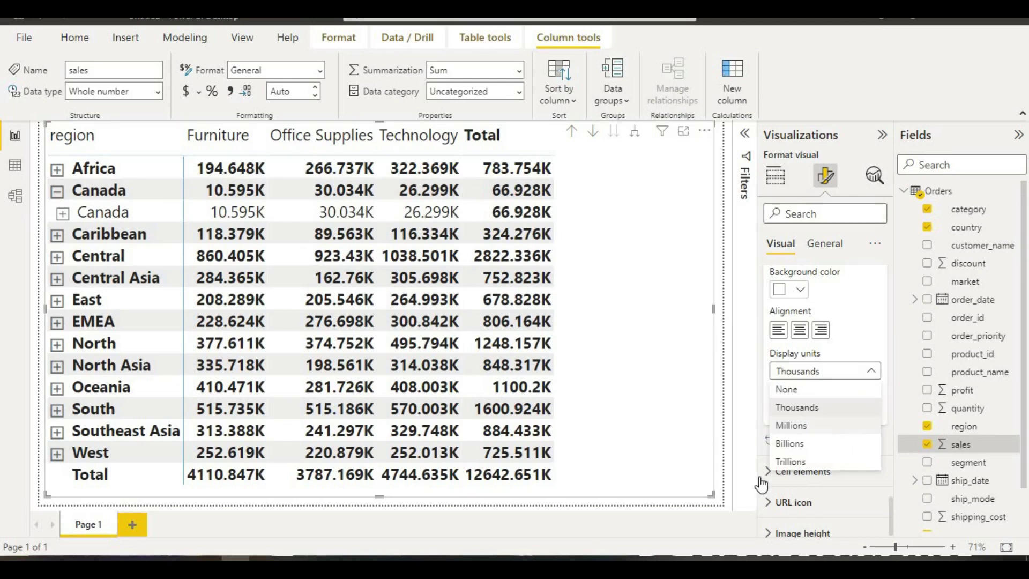
pyautogui.click(626, 413)
pyautogui.press('Down')
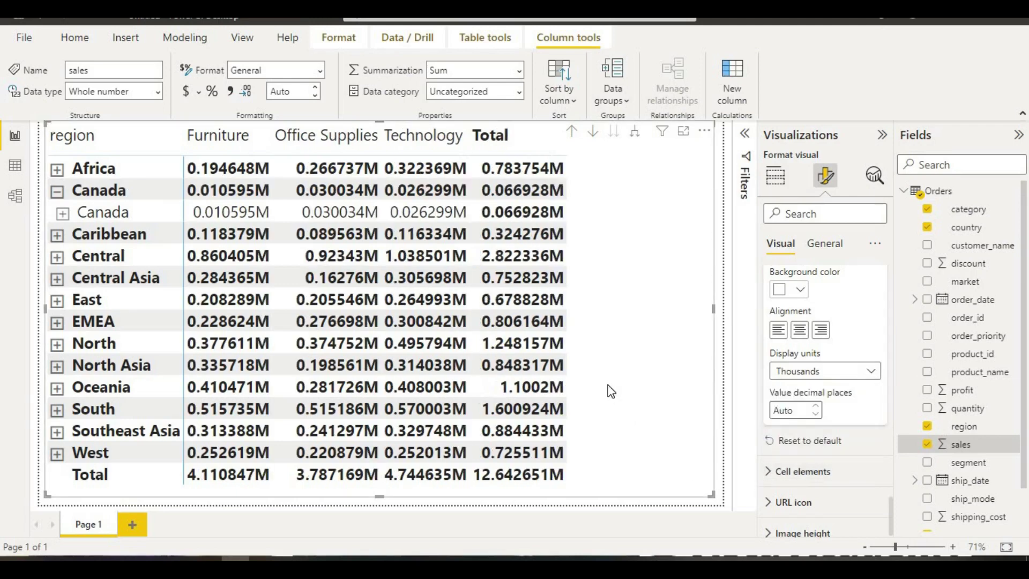
pyautogui.click(819, 370)
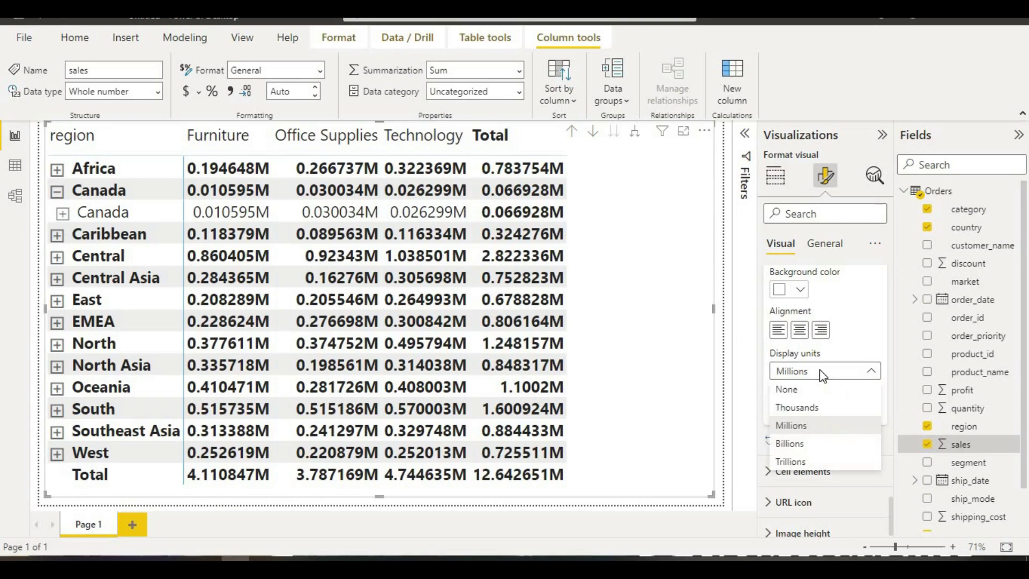
pyautogui.click(718, 445)
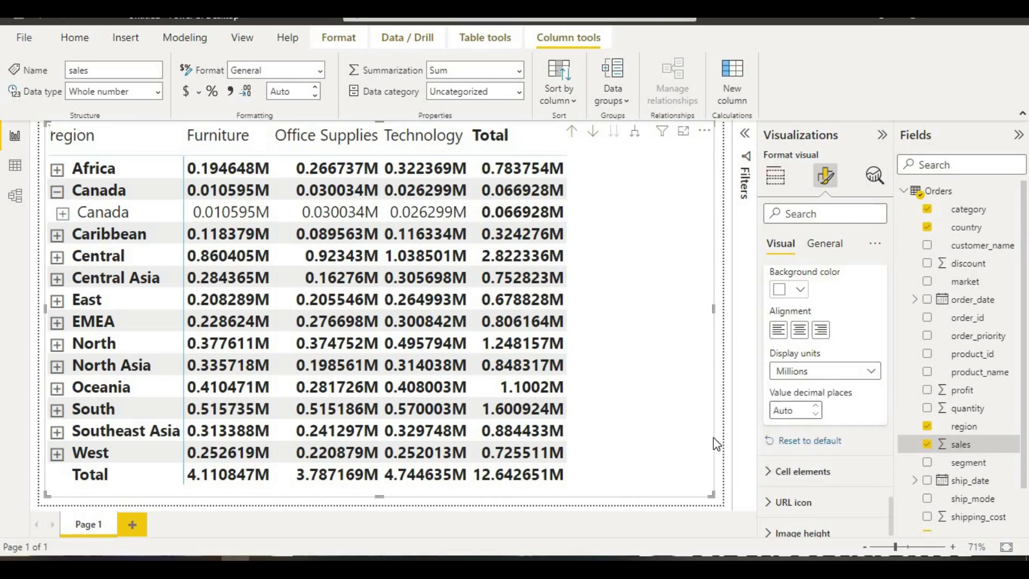
pyautogui.press('Down')
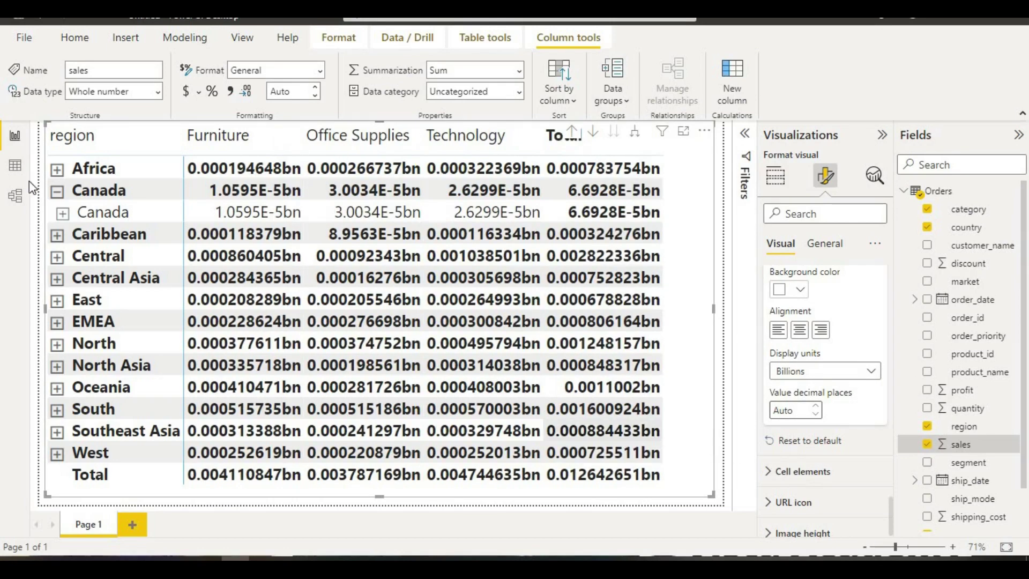
pyautogui.click(785, 372)
pyautogui.press('Escape')
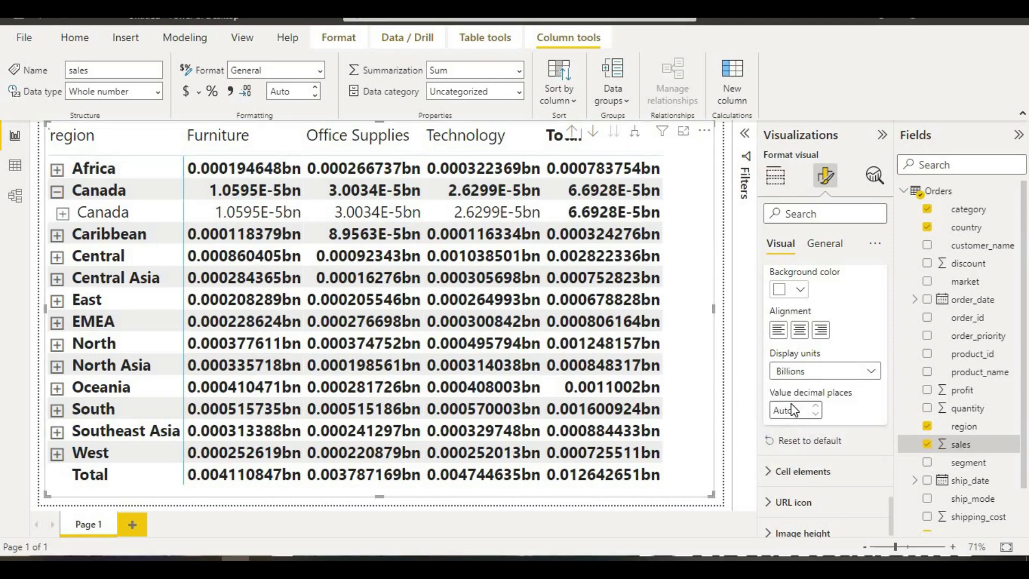
pyautogui.press('Up')
pyautogui.press('Up')
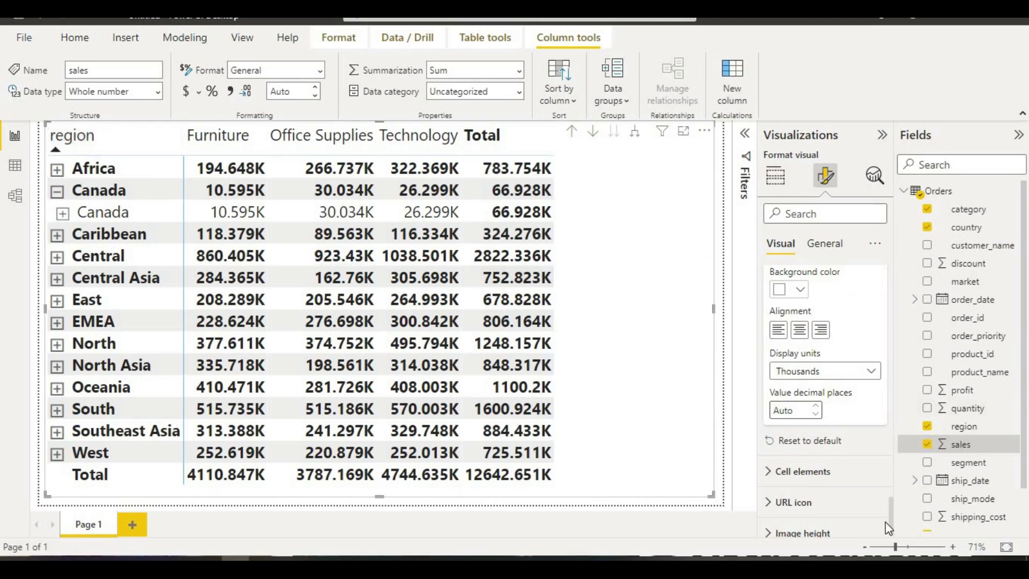
# Apply the Flashy rows style preset to the matrix after briefly trying Minimal.
pyautogui.moveTo(891, 524); pyautogui.dragTo(890, 285)
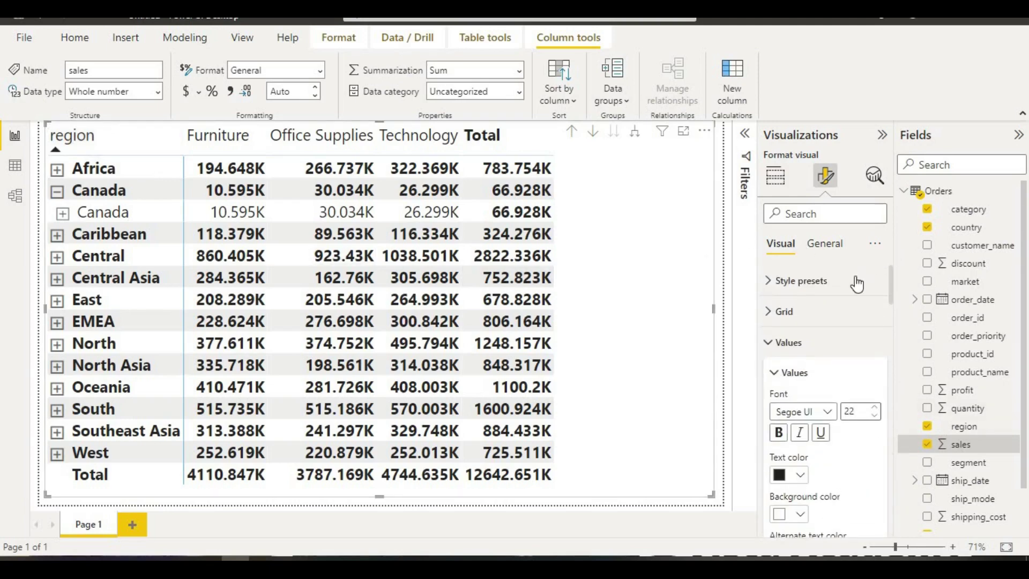
pyautogui.click(814, 287)
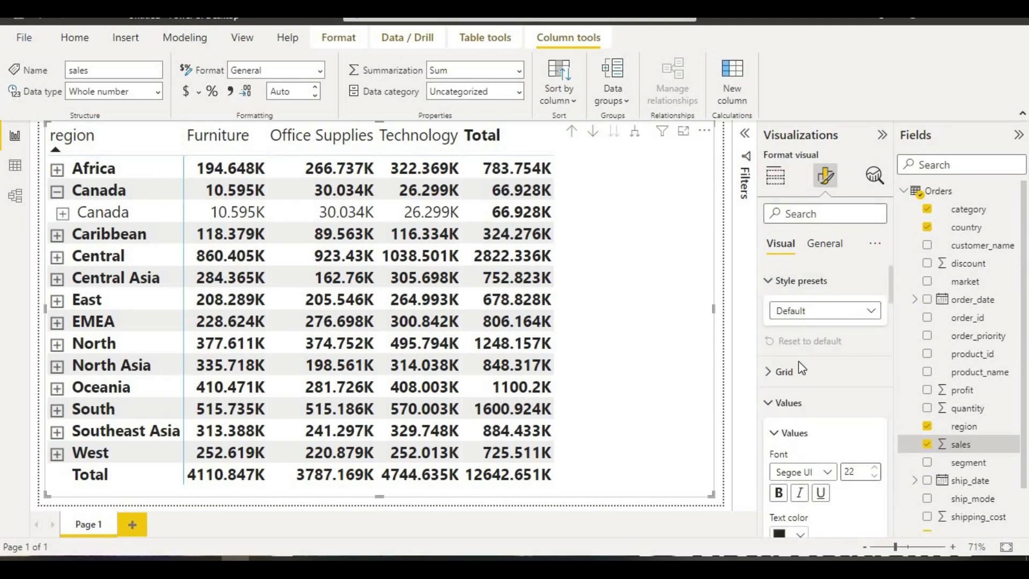
pyautogui.scroll(1, 806, 349)
pyautogui.click(820, 313)
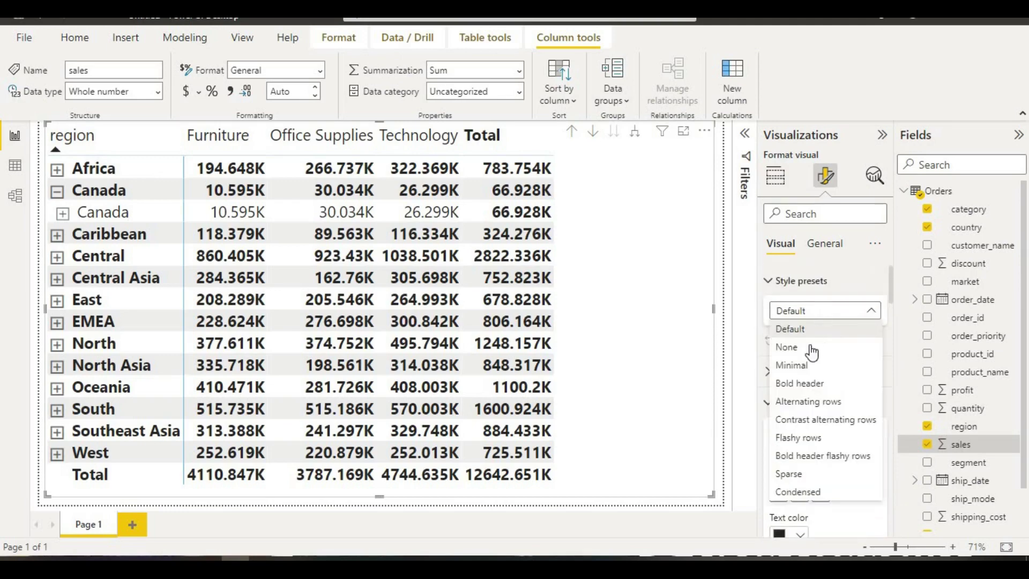
pyautogui.click(806, 382)
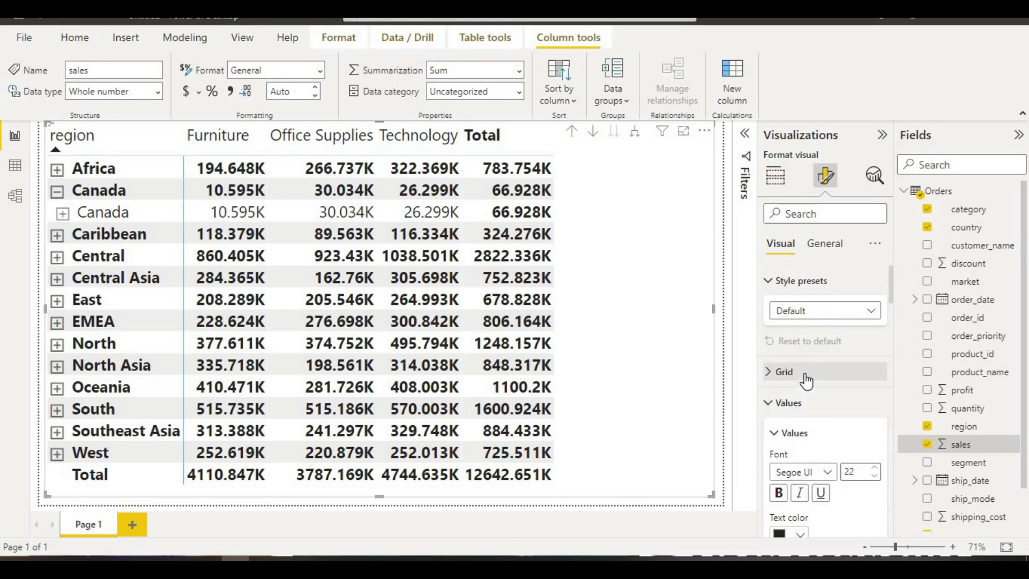
pyautogui.click(834, 314)
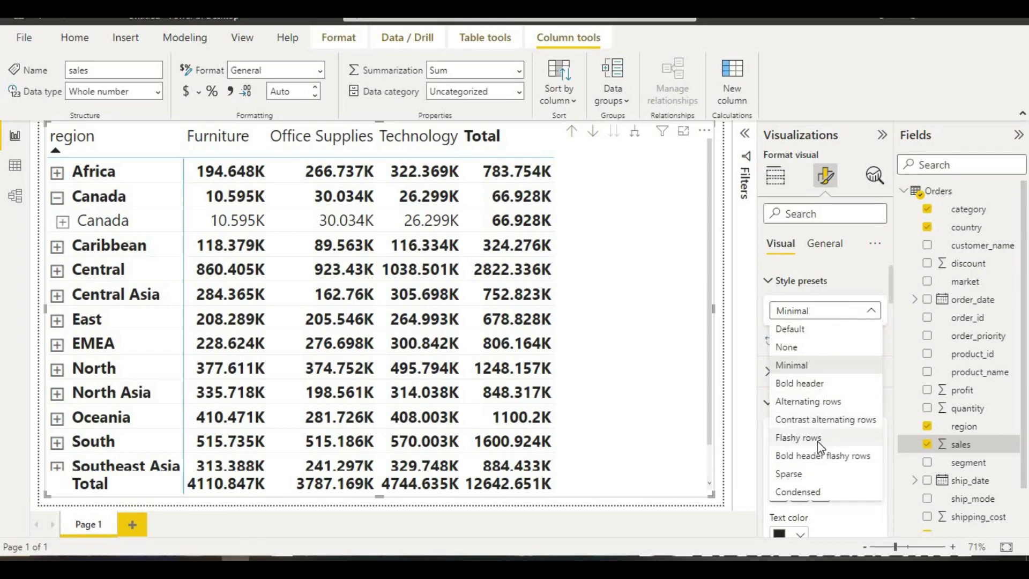
pyautogui.click(610, 365)
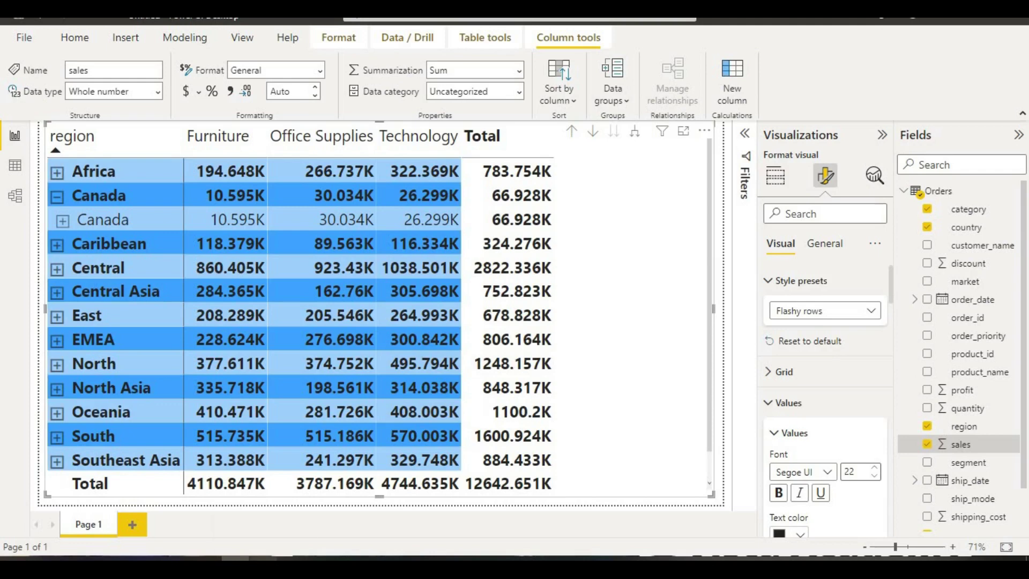
pyautogui.click(268, 509)
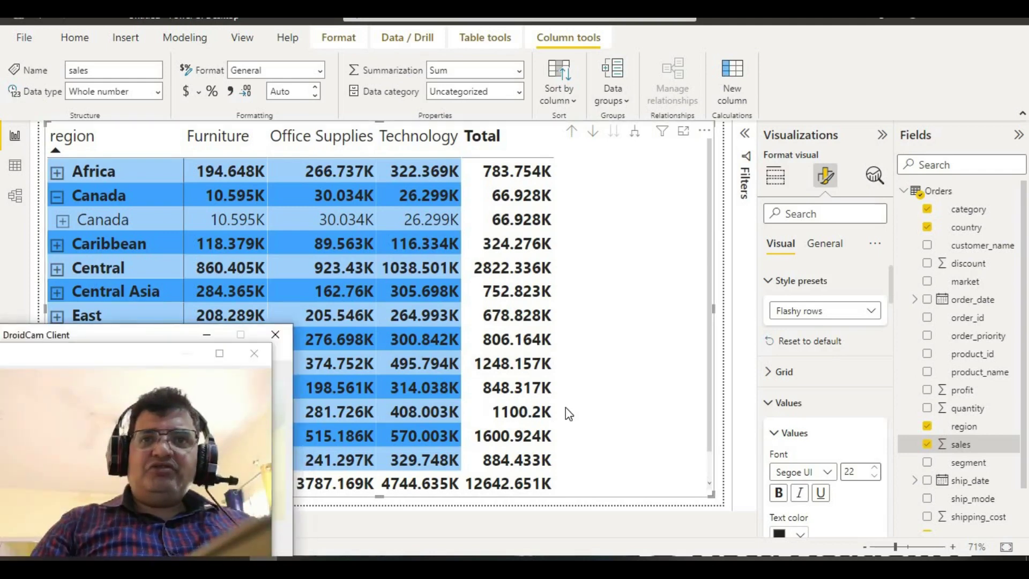
pyautogui.click(519, 414)
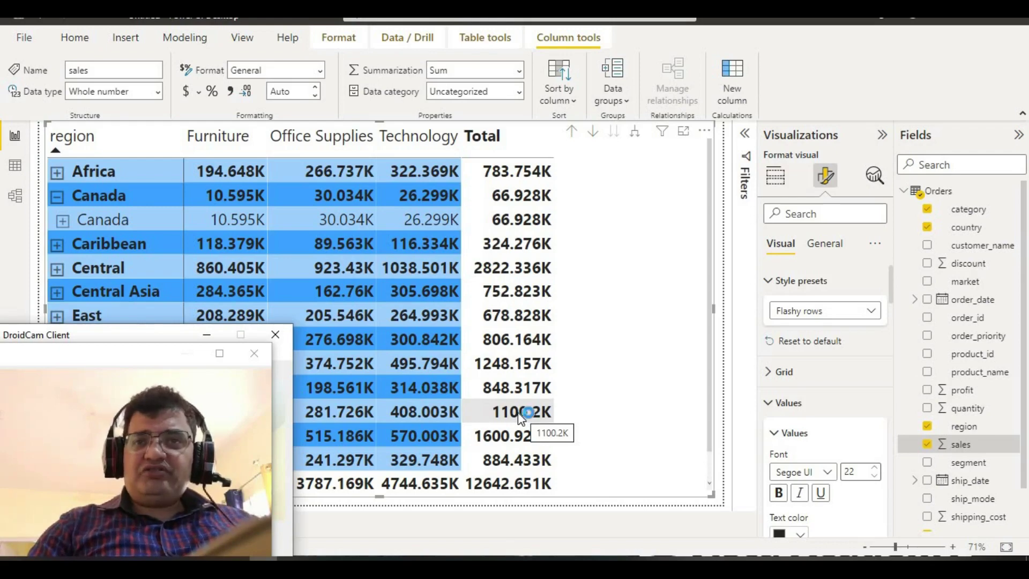